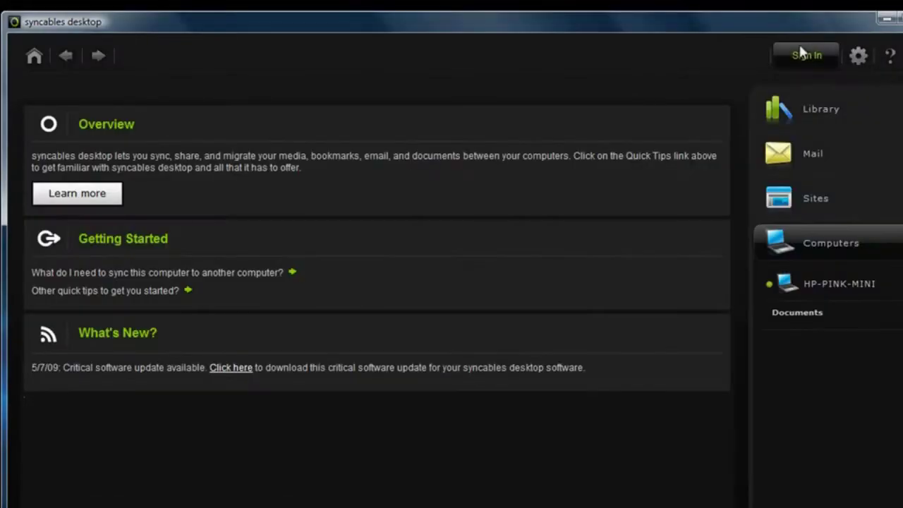
In the Sync settings, choose 'Sync automatically' on the local network with HP-PINK-MINI ticked
click(858, 55)
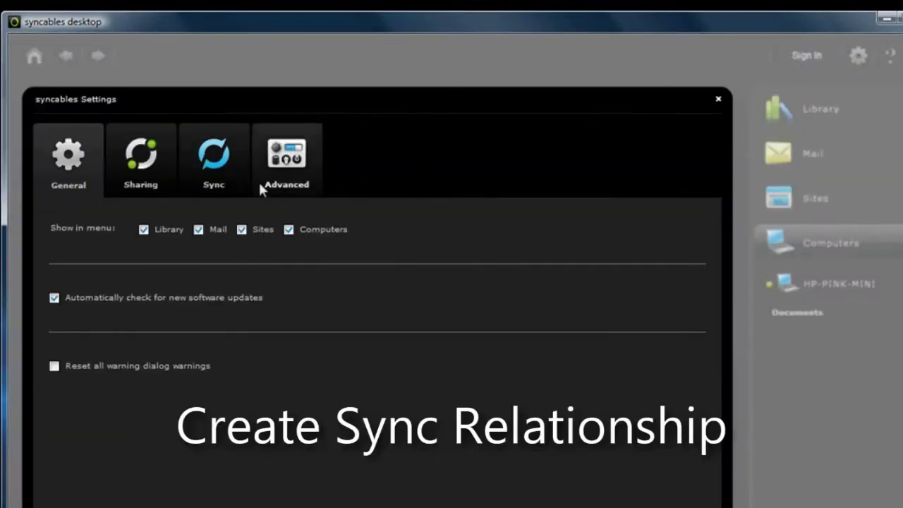
click(202, 182)
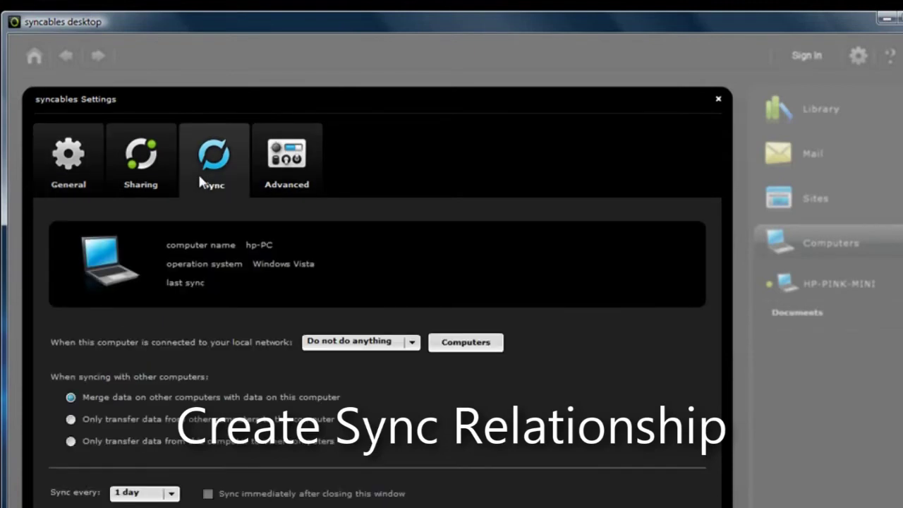
click(413, 343)
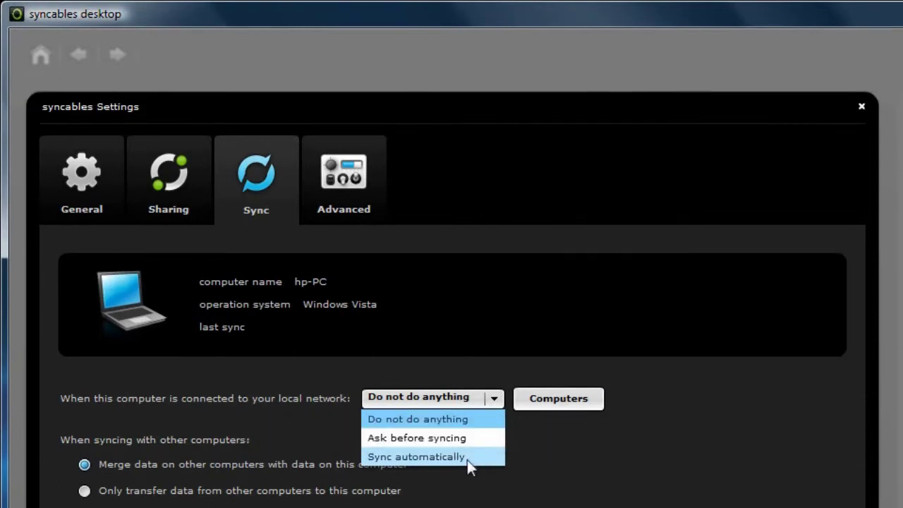
click(474, 460)
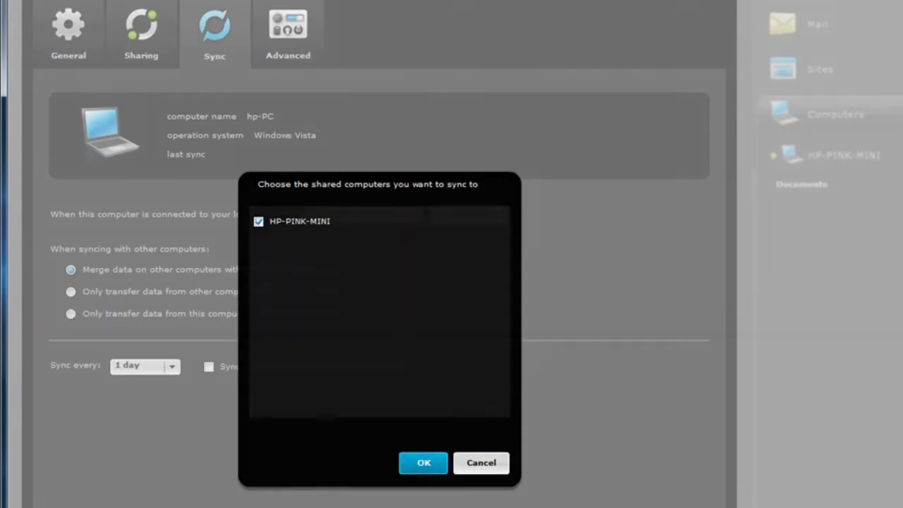
click(421, 461)
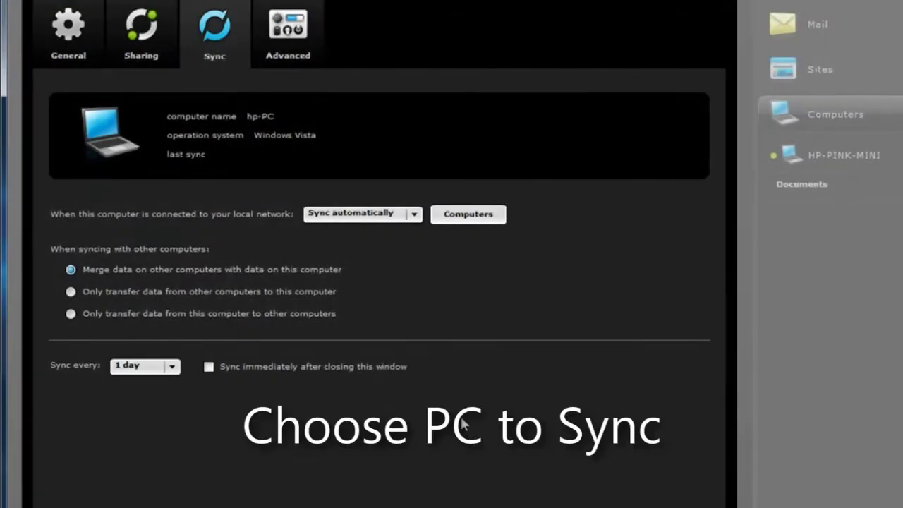
click(161, 34)
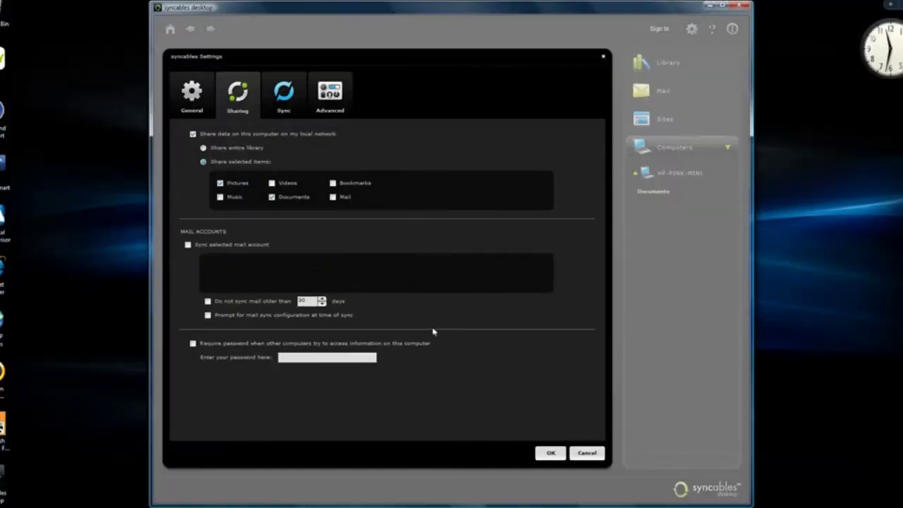
Save the Pictures-and-Documents sharing choice and close the settings
click(550, 454)
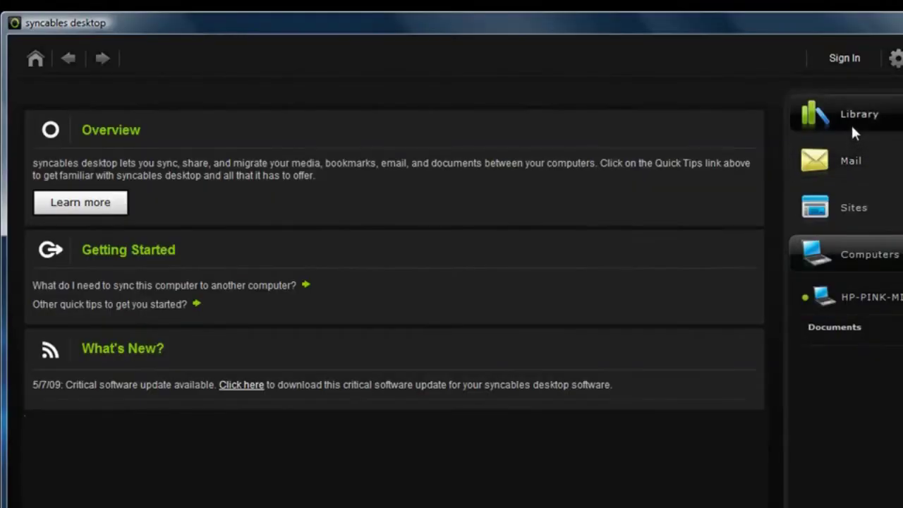
In the library's Pictures, select the fountain photo and tag it for syncing
click(851, 123)
click(845, 141)
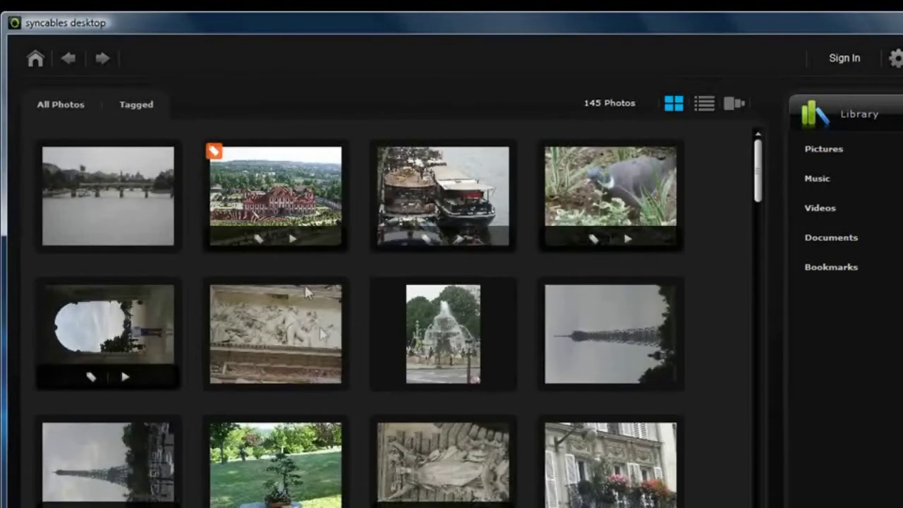
mouse_move(443, 331)
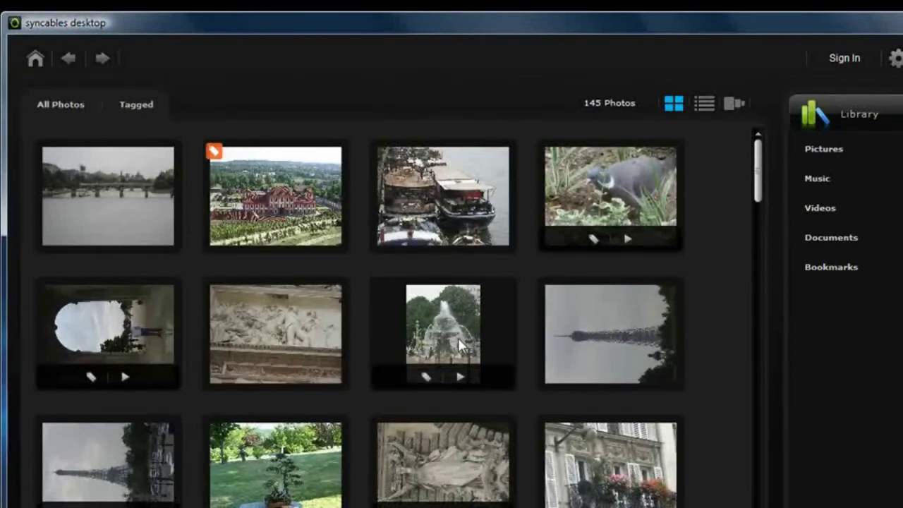
click(460, 344)
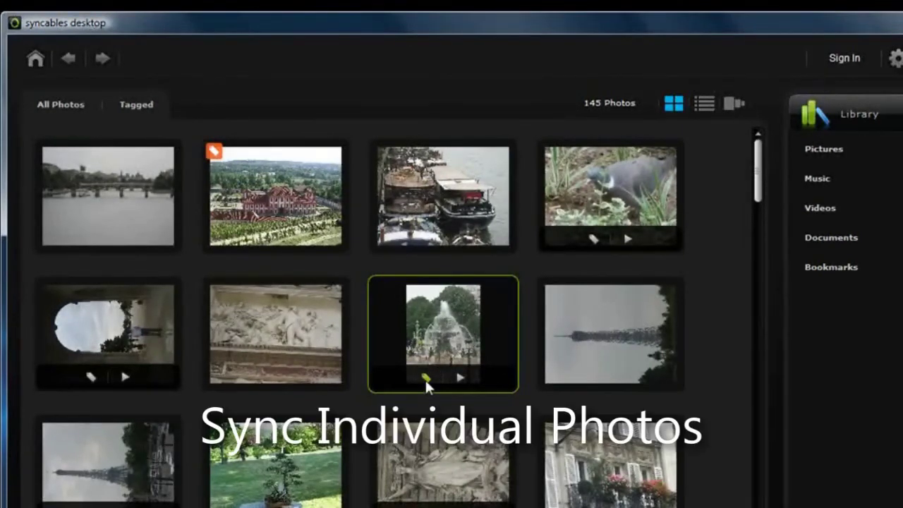
click(427, 378)
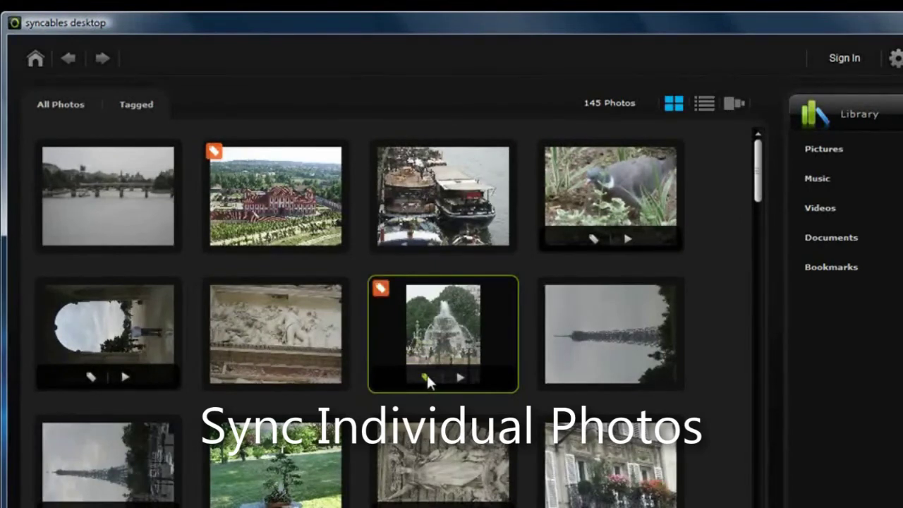